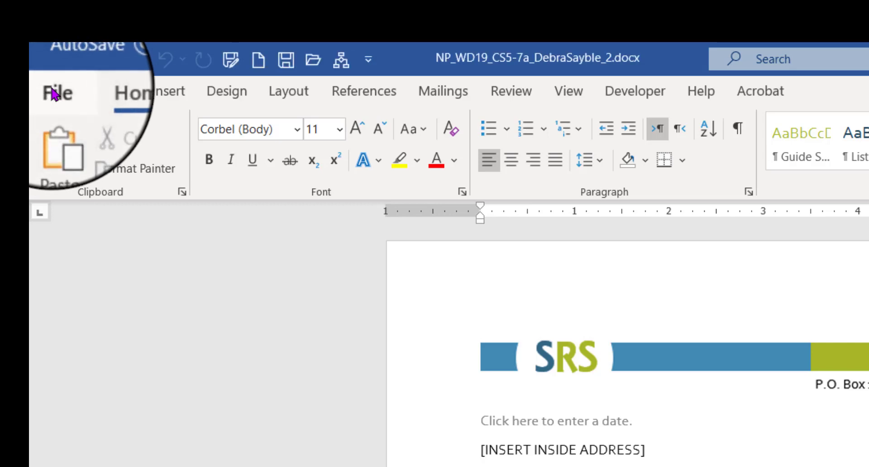
Step: Open the Document Inspector from the file info checks, declining to save the file first
left_click(55, 94)
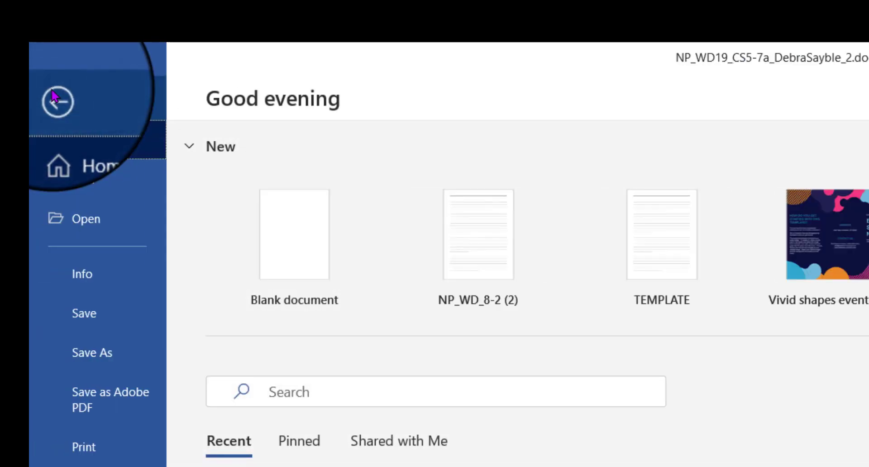
left_click(84, 278)
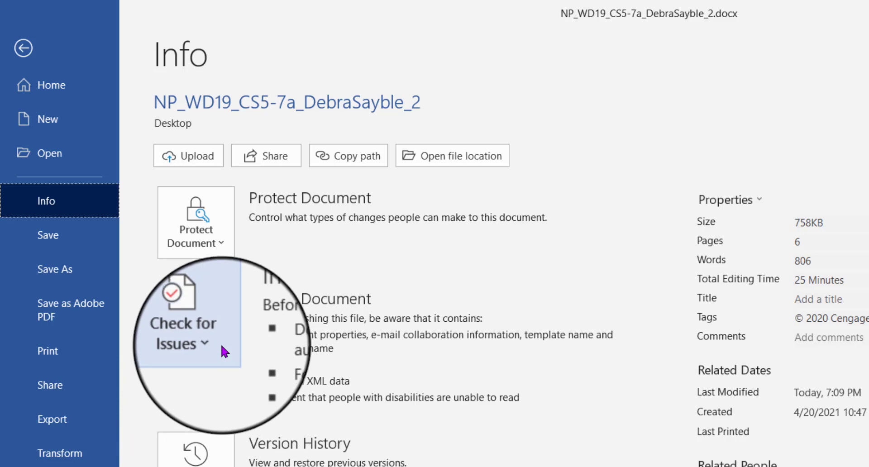
left_click(220, 311)
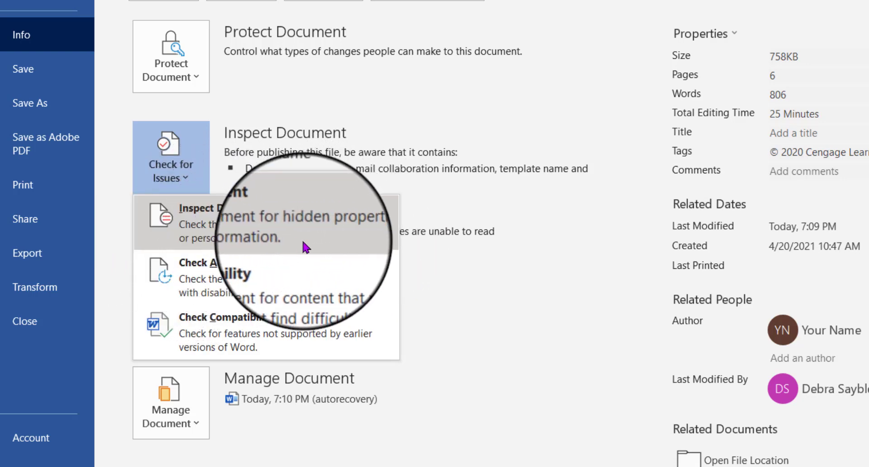
left_click(214, 221)
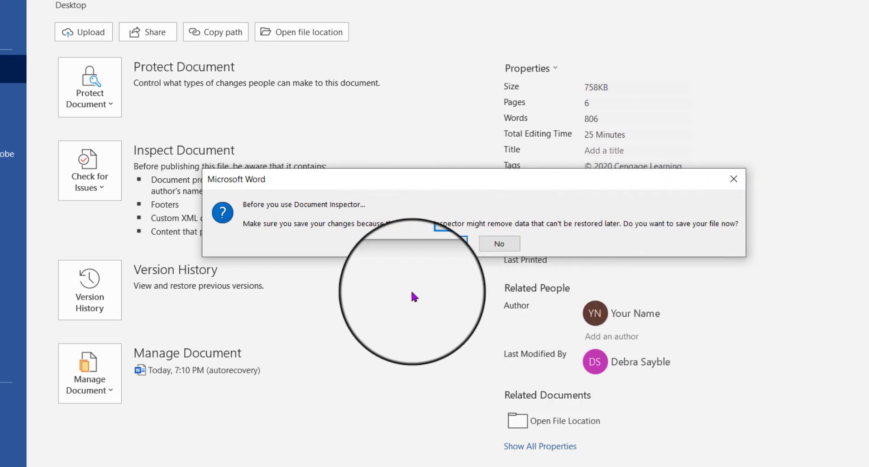
left_click(446, 245)
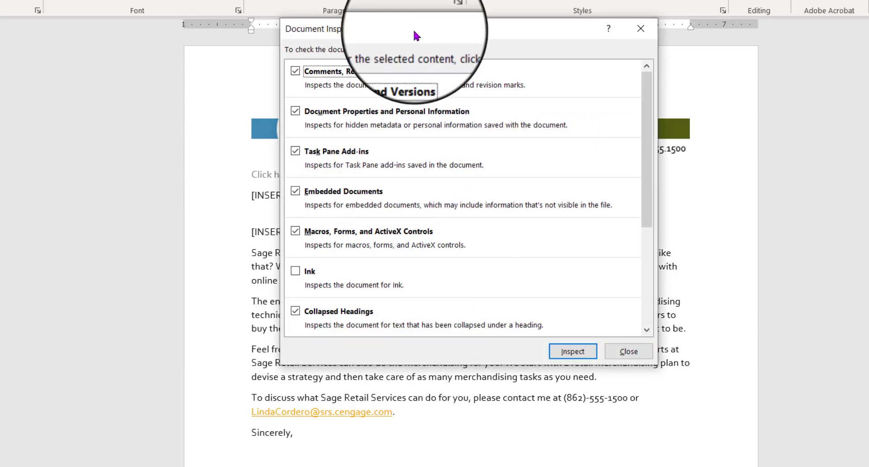
Step: Run the Document Inspector with all default inspection categories left selected
left_click_drag(414, 29, 427, 1)
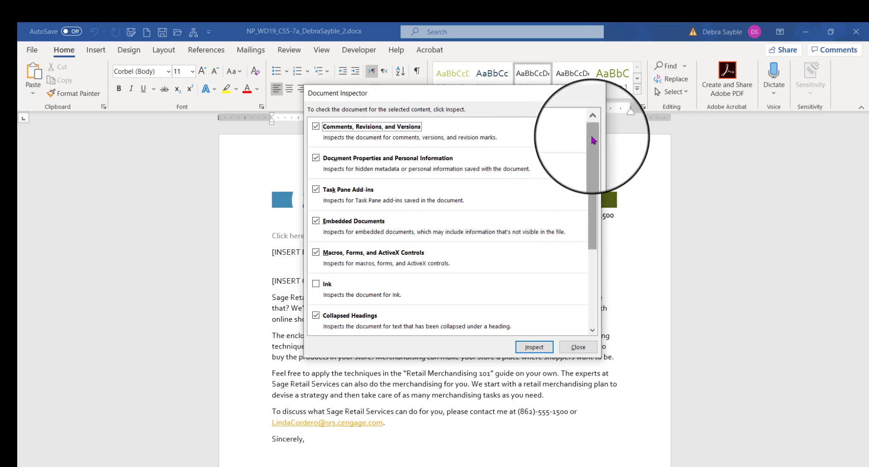
left_click_drag(593, 136, 585, 271)
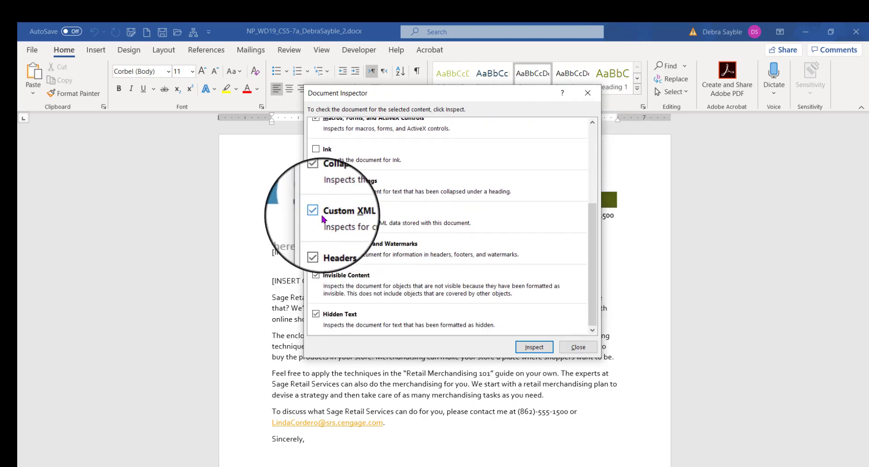
left_click(316, 181)
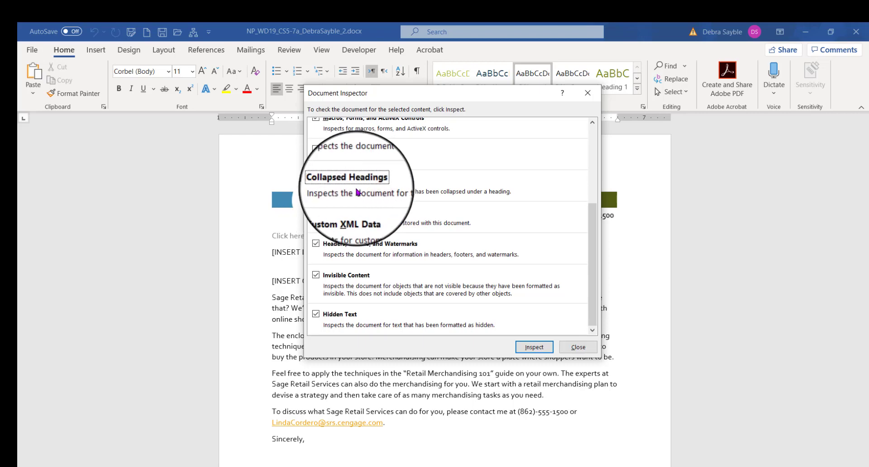
left_click(315, 180)
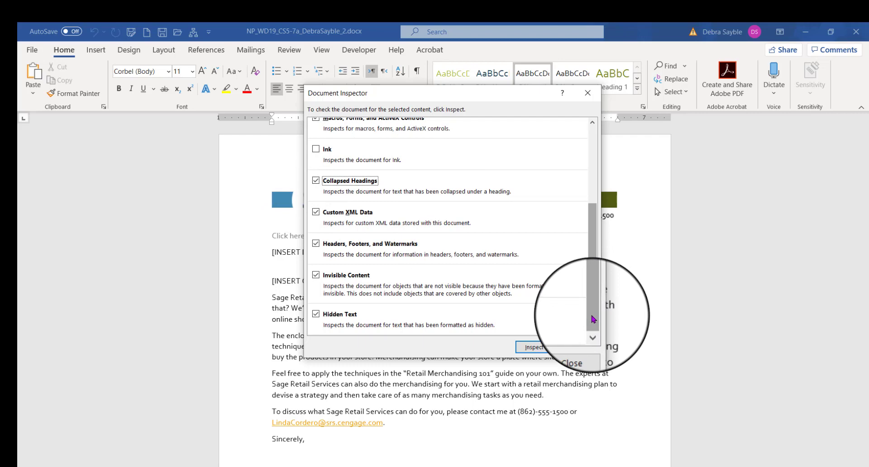
left_click_drag(593, 318, 594, 225)
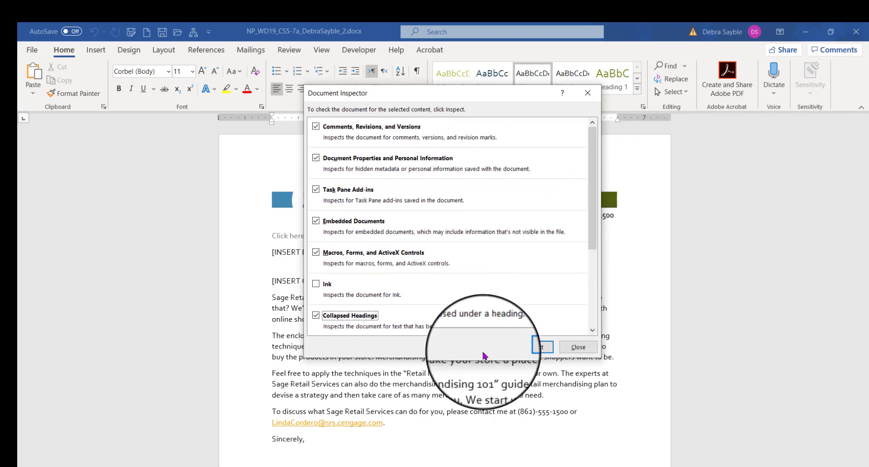
left_click(532, 346)
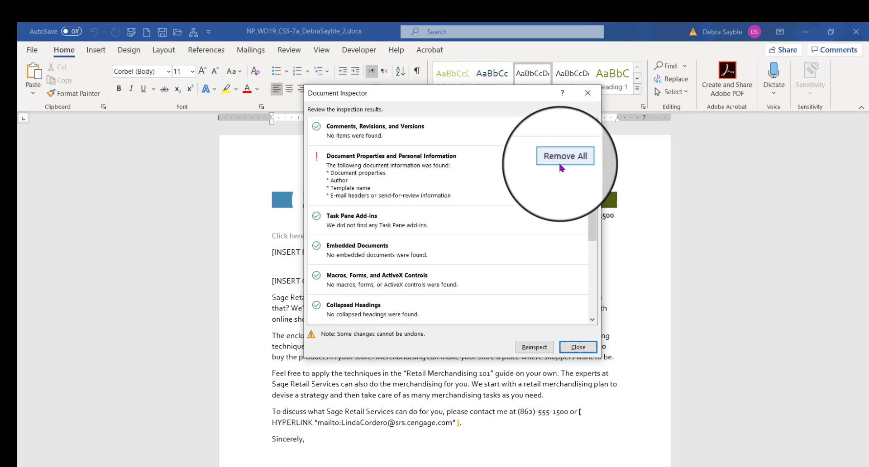
Step: Remove all document properties and personal information found by the inspection
left_click(561, 162)
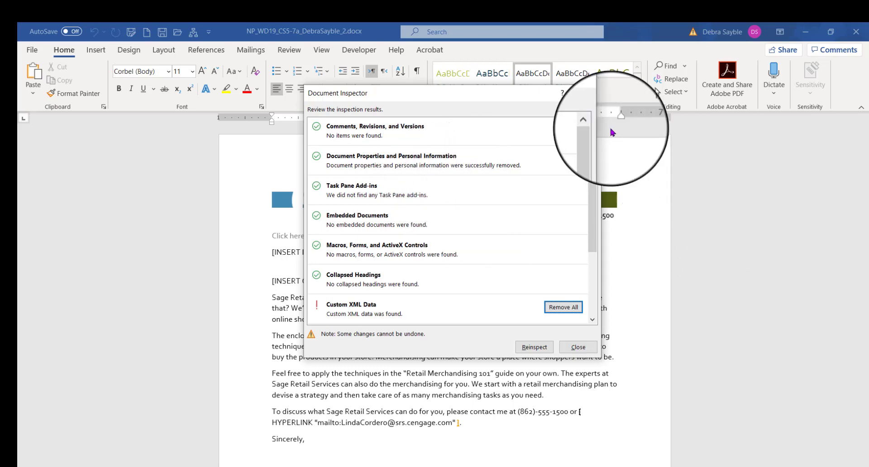
left_click_drag(591, 136, 591, 208)
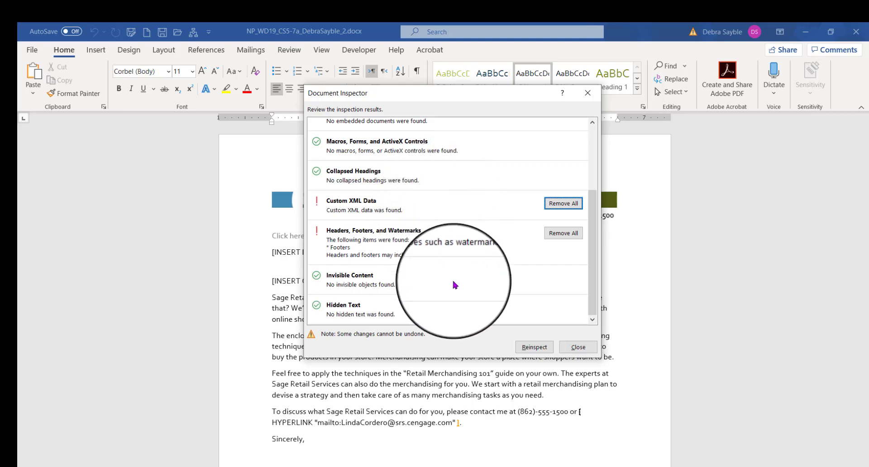
Step: Reinspect the document with the same categories and close the Document Inspector
left_click(528, 351)
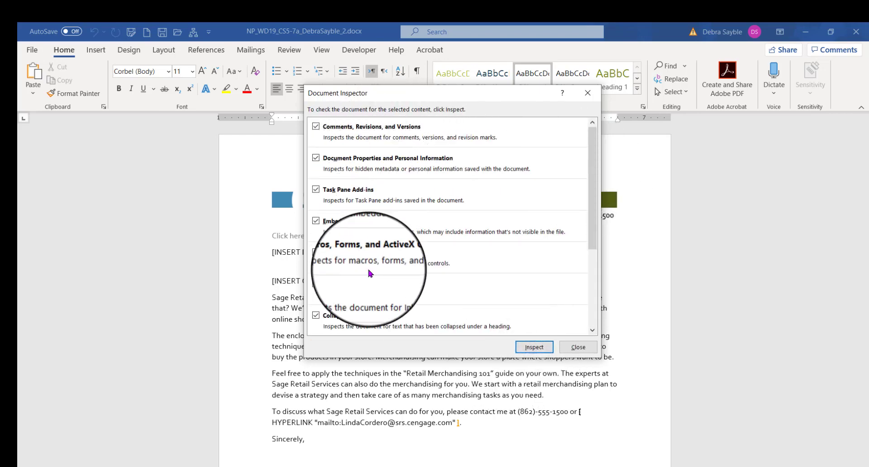
left_click(537, 347)
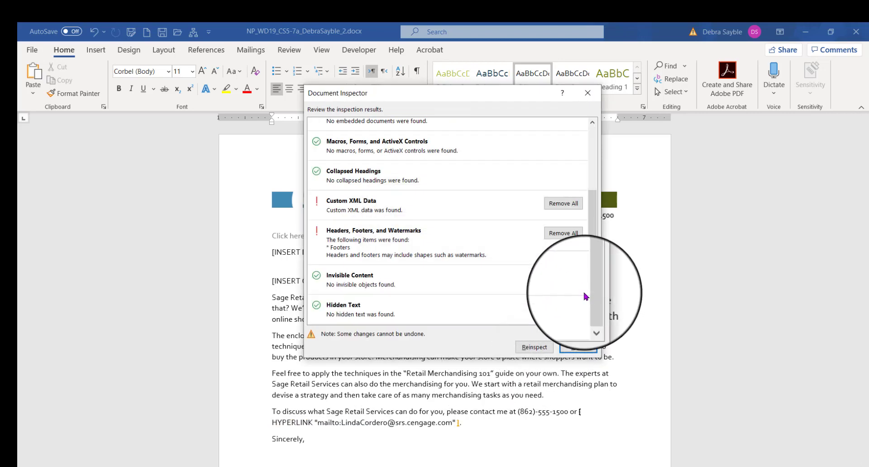
left_click_drag(591, 231, 601, 316)
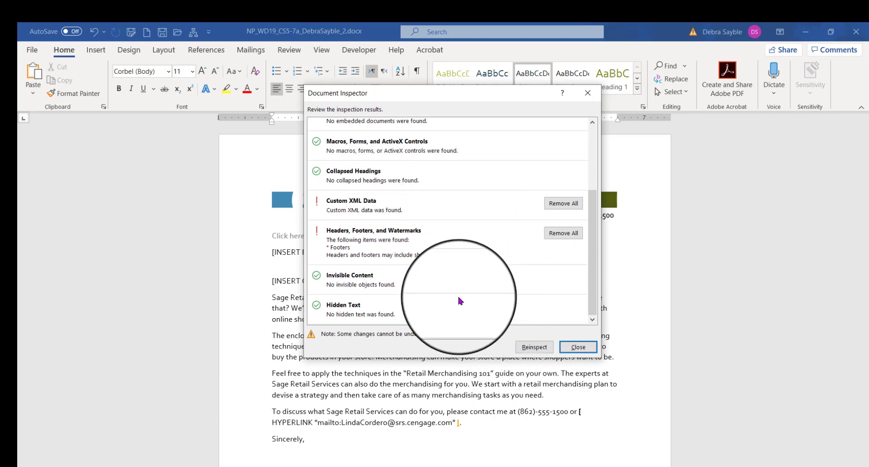
left_click(576, 348)
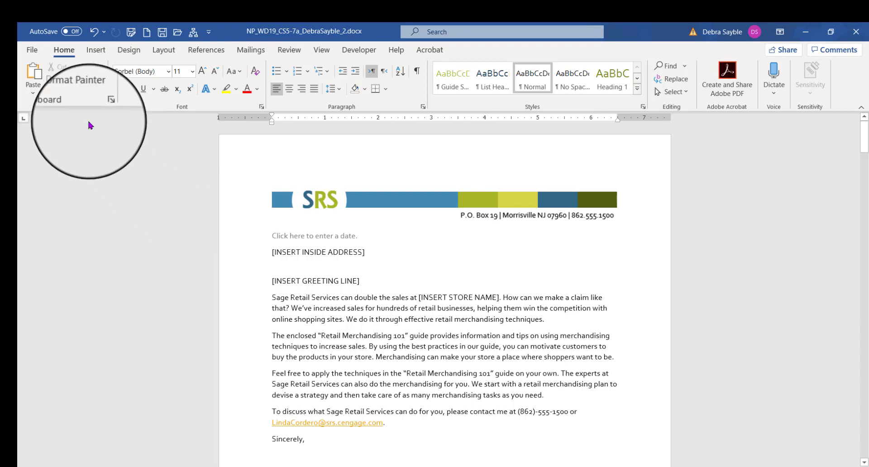
Step: Run the accessibility checker on the document from the file info checks
left_click(32, 53)
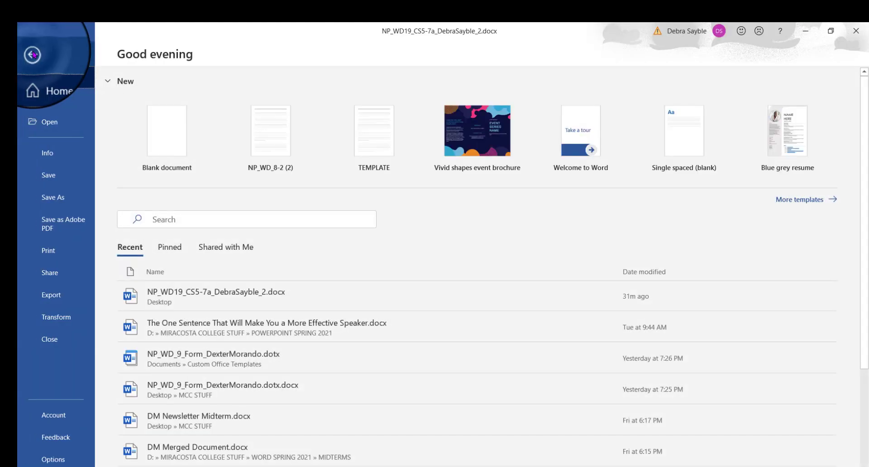
left_click(47, 158)
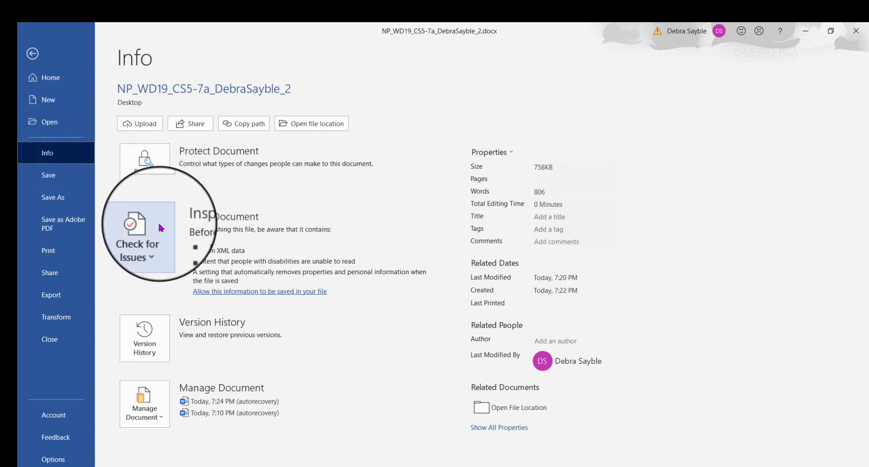
left_click(159, 226)
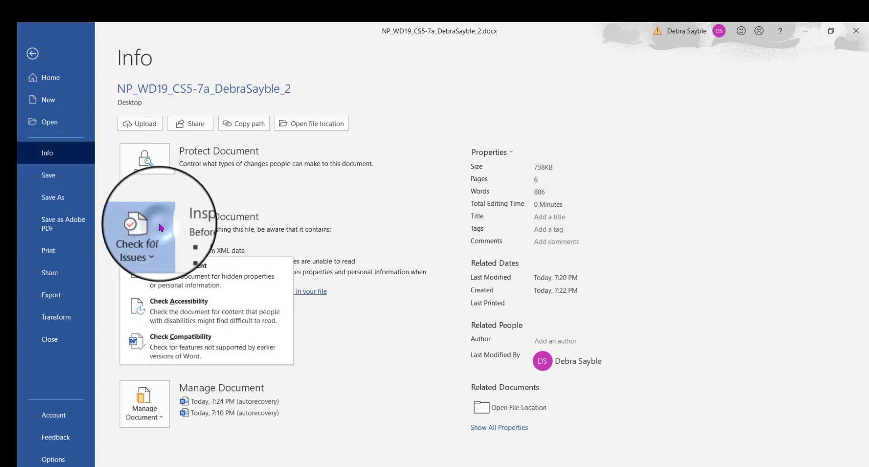
left_click(168, 314)
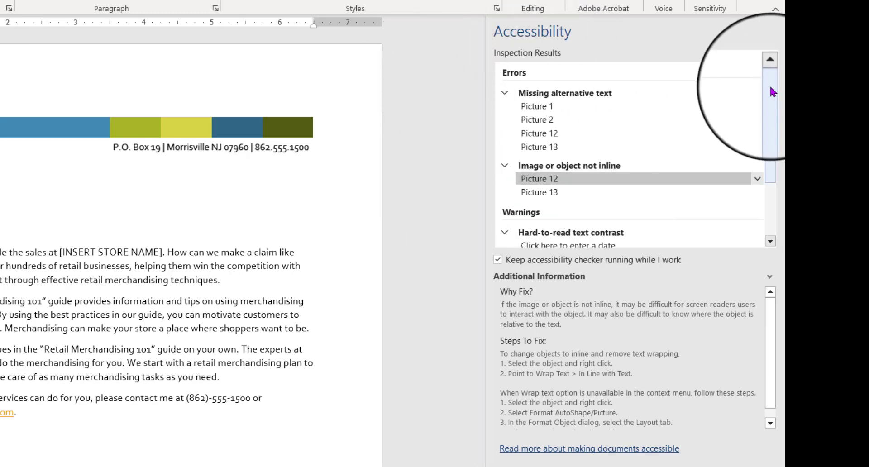
Step: Select Picture 1 under the missing alternative text errors in the accessibility results
left_click_drag(769, 85, 762, 67)
mouse_move(510, 80)
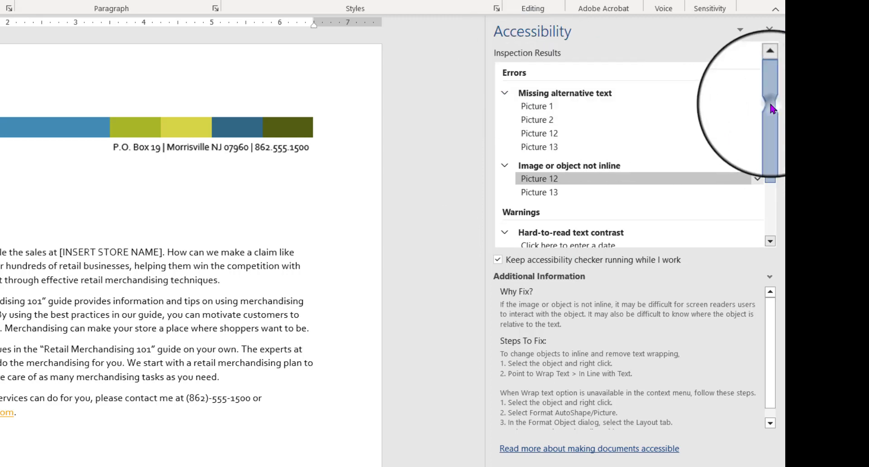
left_click_drag(771, 111, 769, 199)
mouse_move(533, 129)
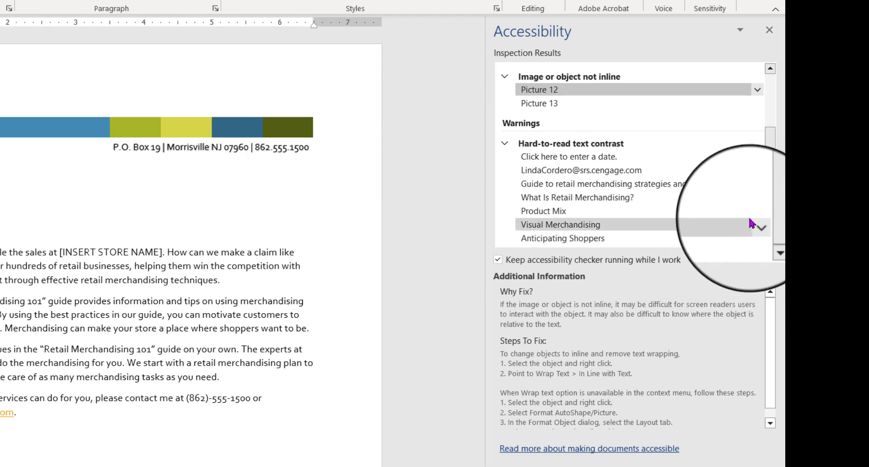
left_click_drag(770, 159, 771, 75)
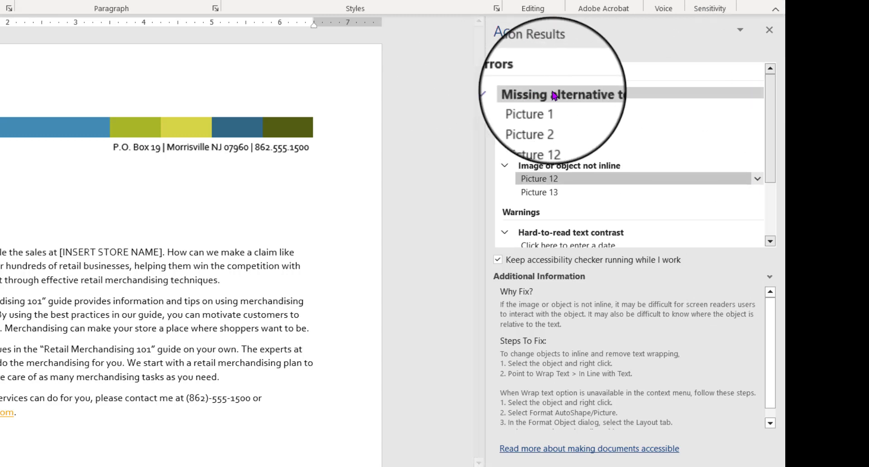
left_click(523, 106)
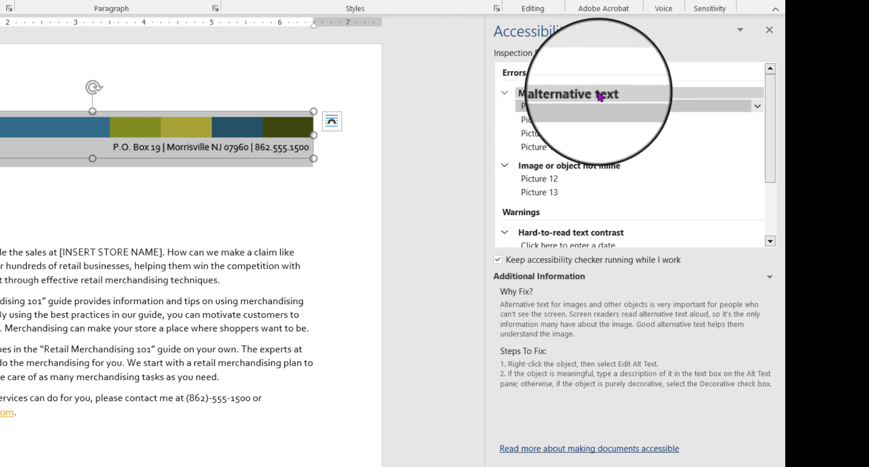
left_click(504, 91)
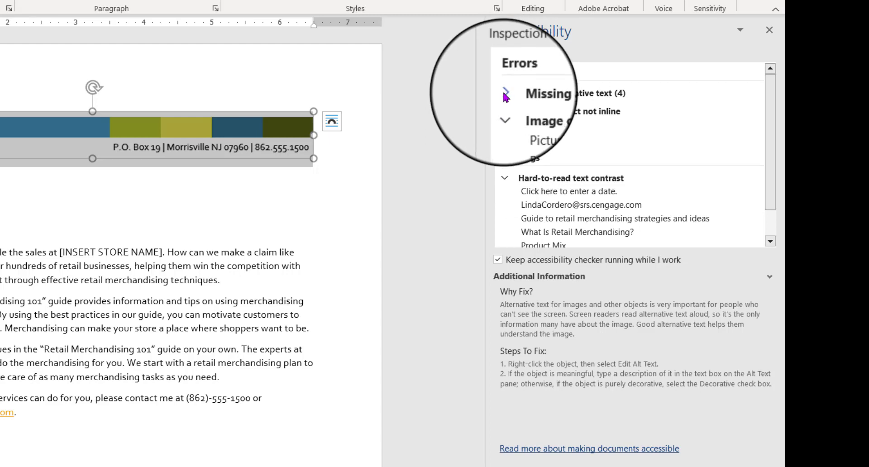
left_click(506, 95)
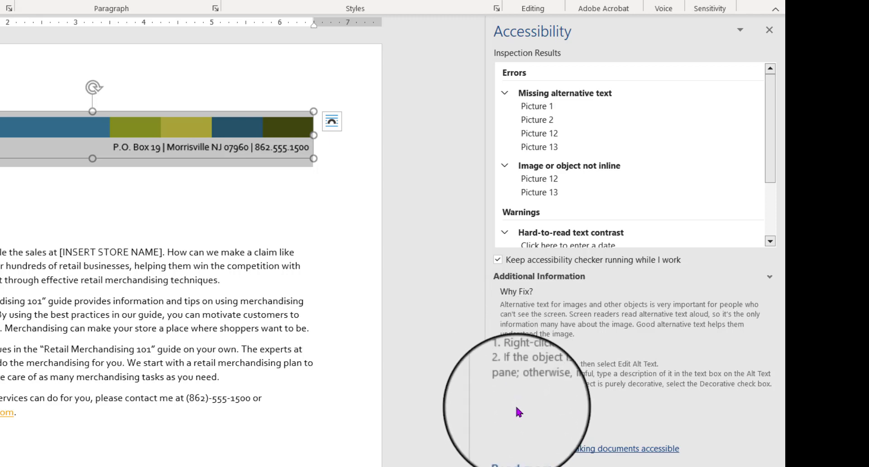
left_click(532, 108)
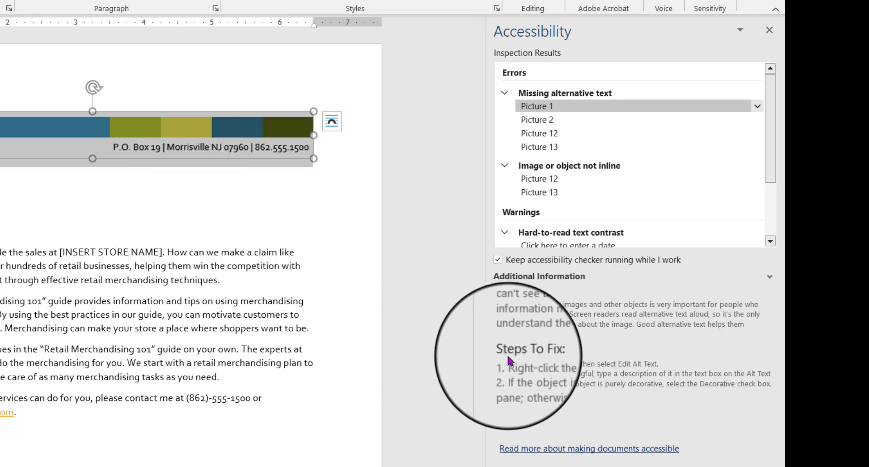
Step: Open the alt text settings for the header banner picture and mark it as decorative
right_click(71, 139)
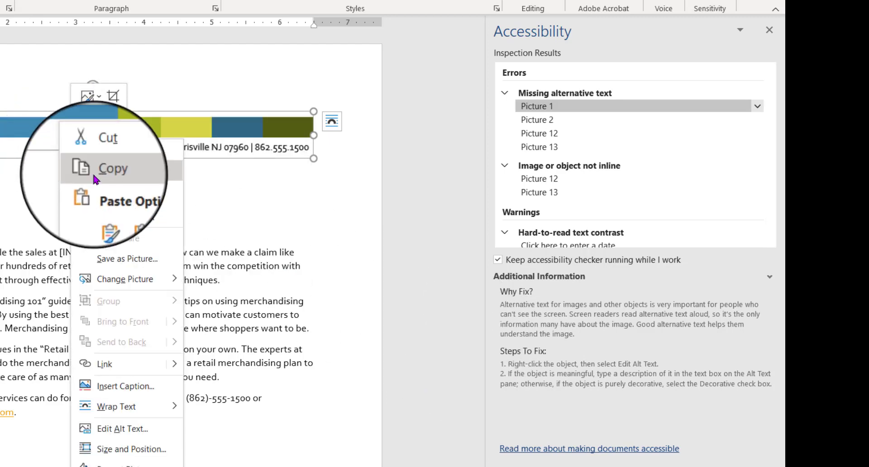
left_click(144, 431)
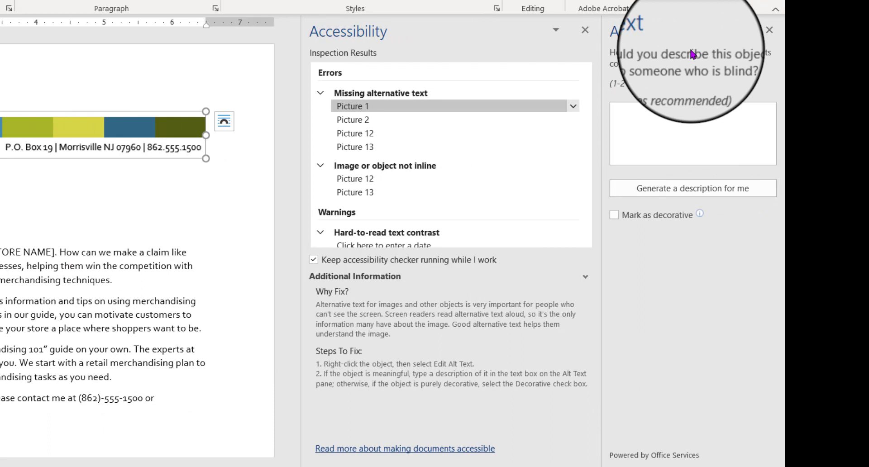
left_click(646, 119)
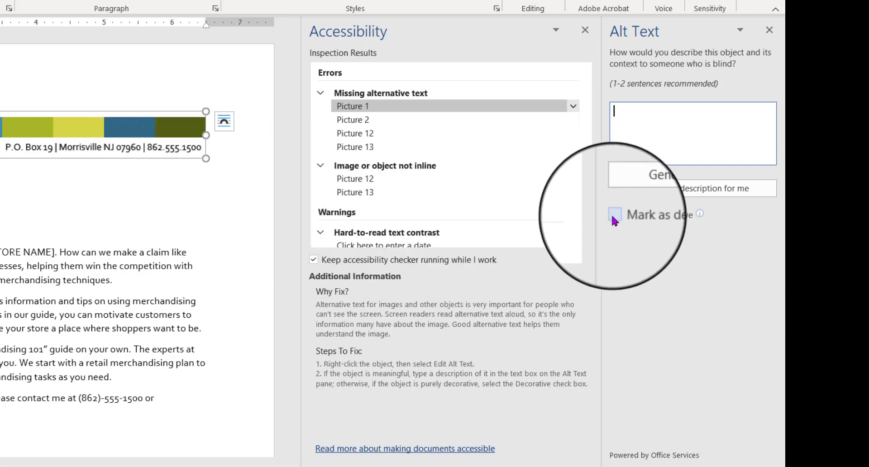
mouse_move(614, 219)
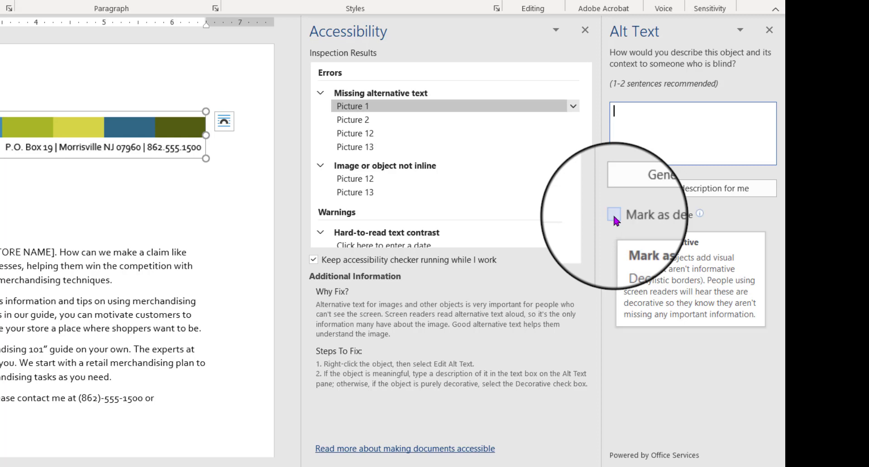
left_click(615, 218)
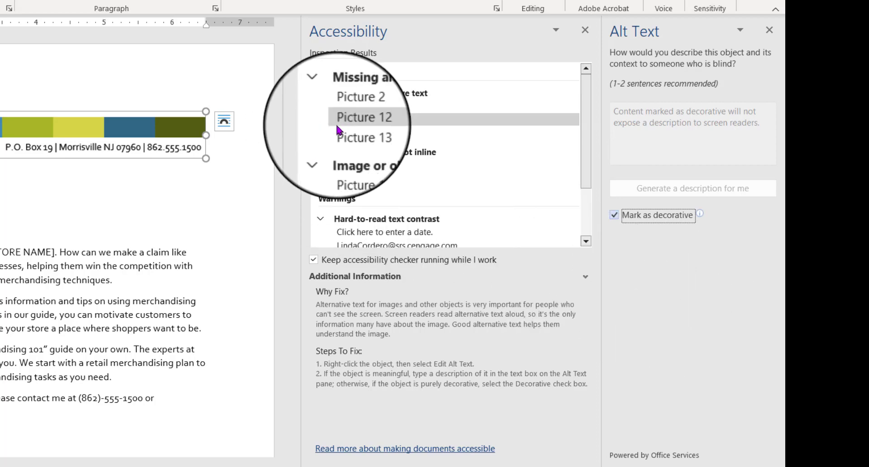
Step: Select Picture 12 and enter alt text describing a woman and child who look confused in a supermarket
left_click(351, 121)
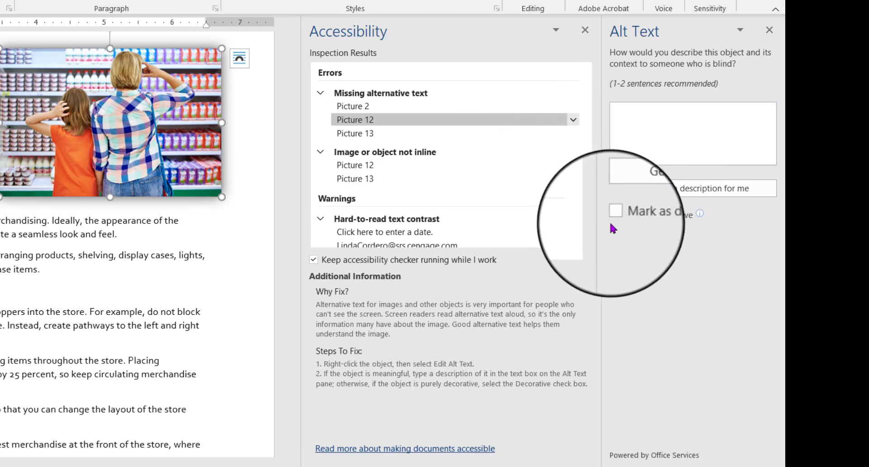
left_click(665, 129)
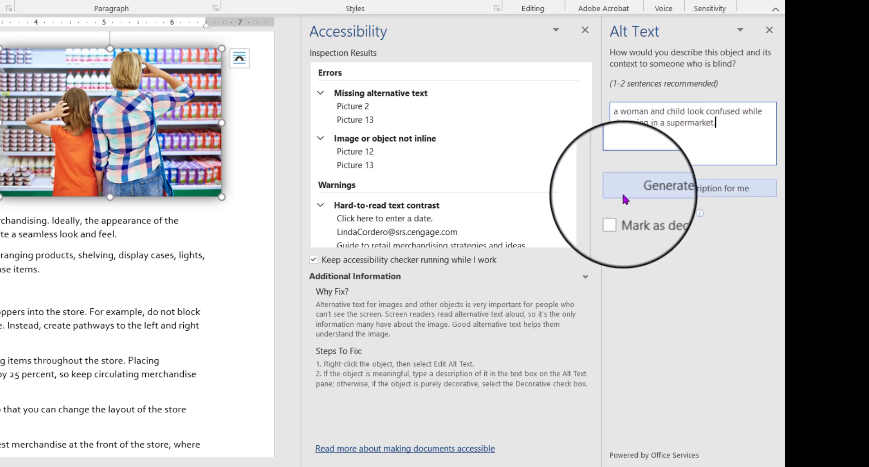
Step: Have the program generate an automatic alt text description for Picture 12, then select Picture 12 in the not-inline results
left_click(698, 191)
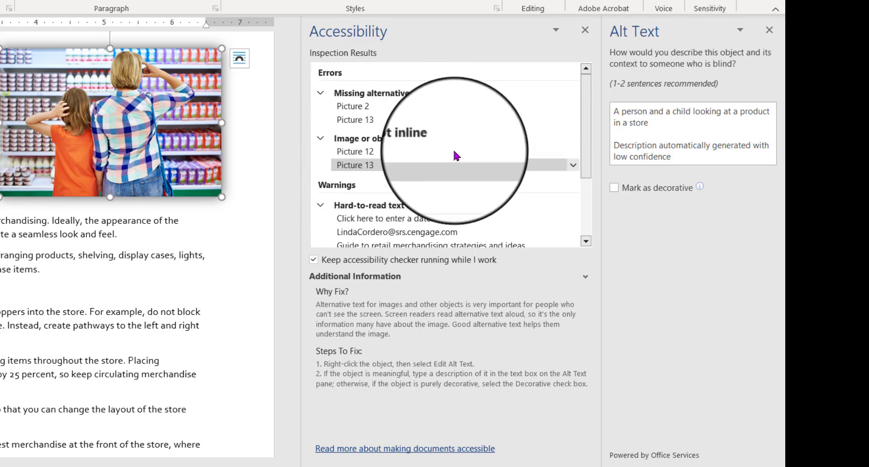
left_click(355, 153)
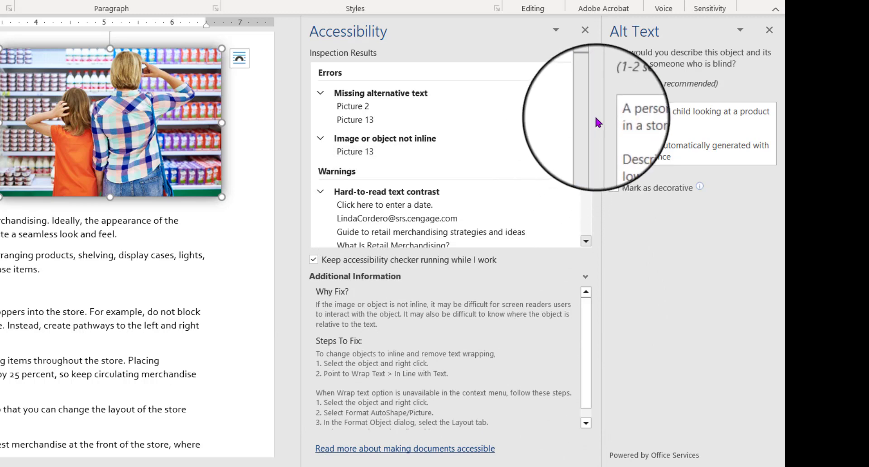
Step: Review the hard-to-read text contrast warnings by selecting each flagged text item in turn
left_click_drag(586, 132, 583, 219)
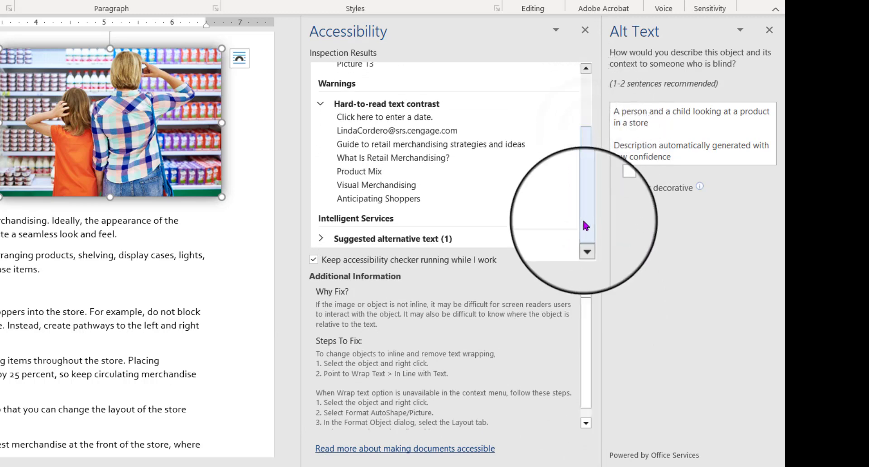
left_click(363, 118)
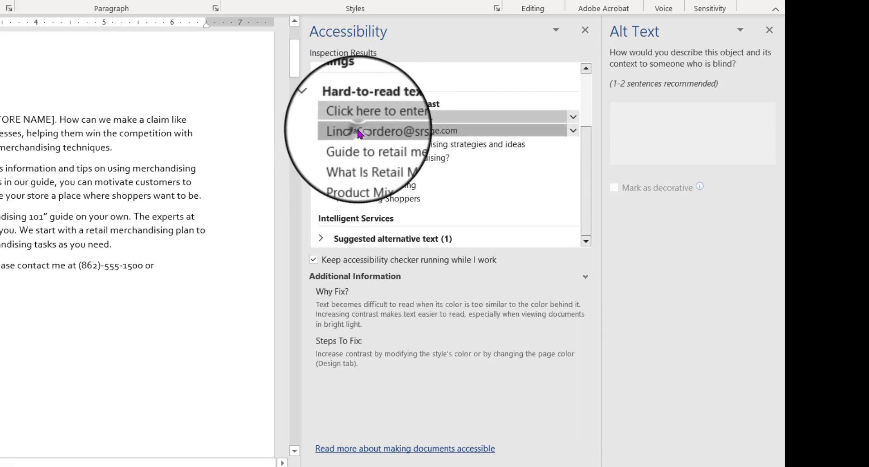
left_click(362, 145)
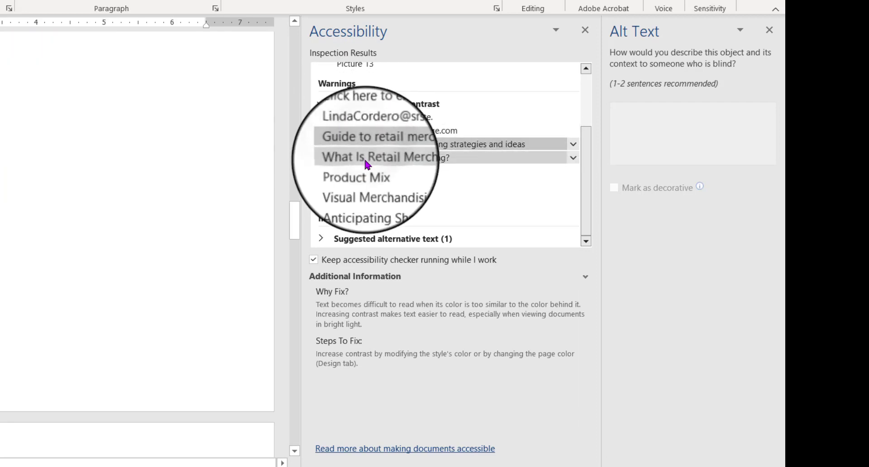
left_click(367, 159)
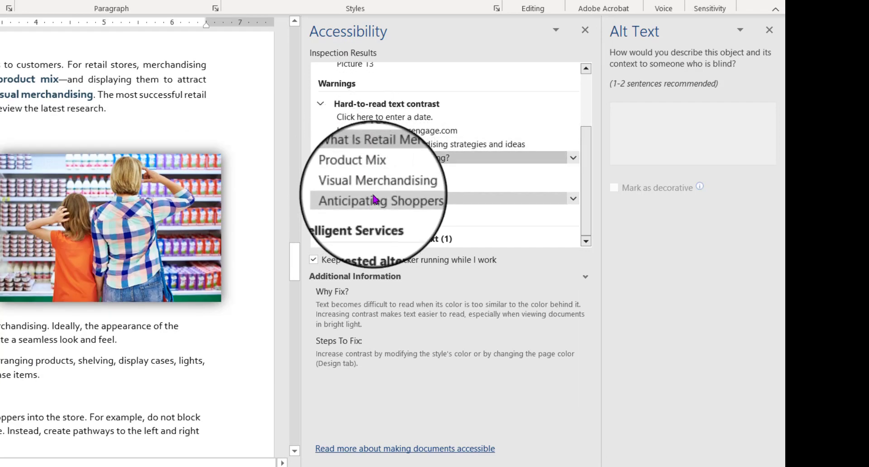